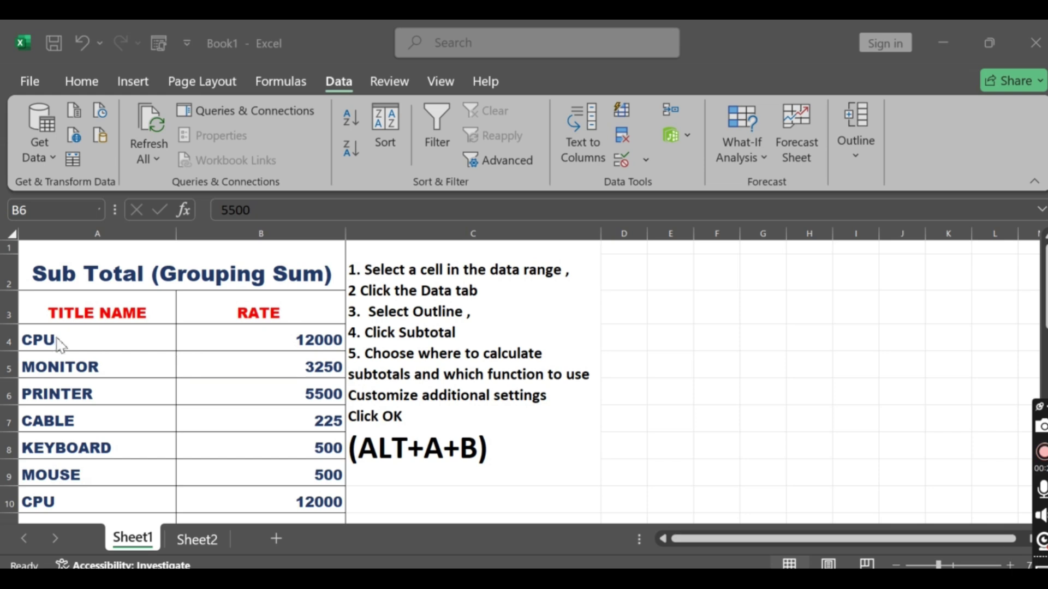
Step: Examine the item list's TITLE NAME and RATE columns for repeated titles, along with the subtotal instructions beside it
{"action": "scroll", "coordinate": [58, 350], "scroll_direction": "down", "scroll_amount": 2}
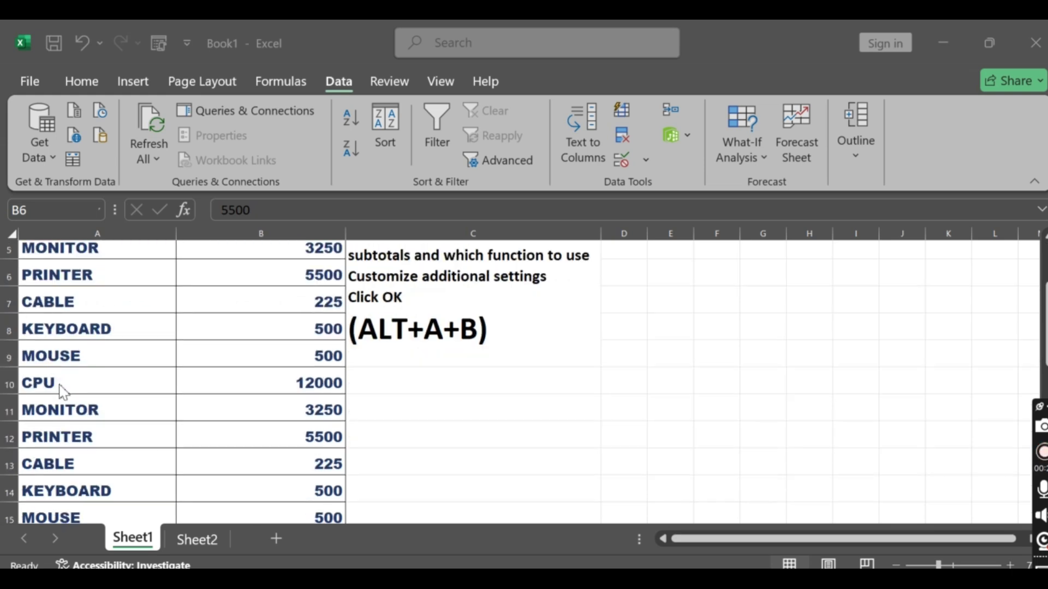
{"action": "scroll", "coordinate": [62, 415], "scroll_direction": "down", "scroll_amount": 2}
{"action": "scroll", "coordinate": [163, 464], "scroll_direction": "down", "scroll_amount": 2}
{"action": "scroll", "coordinate": [220, 444], "scroll_direction": "up", "scroll_amount": 5}
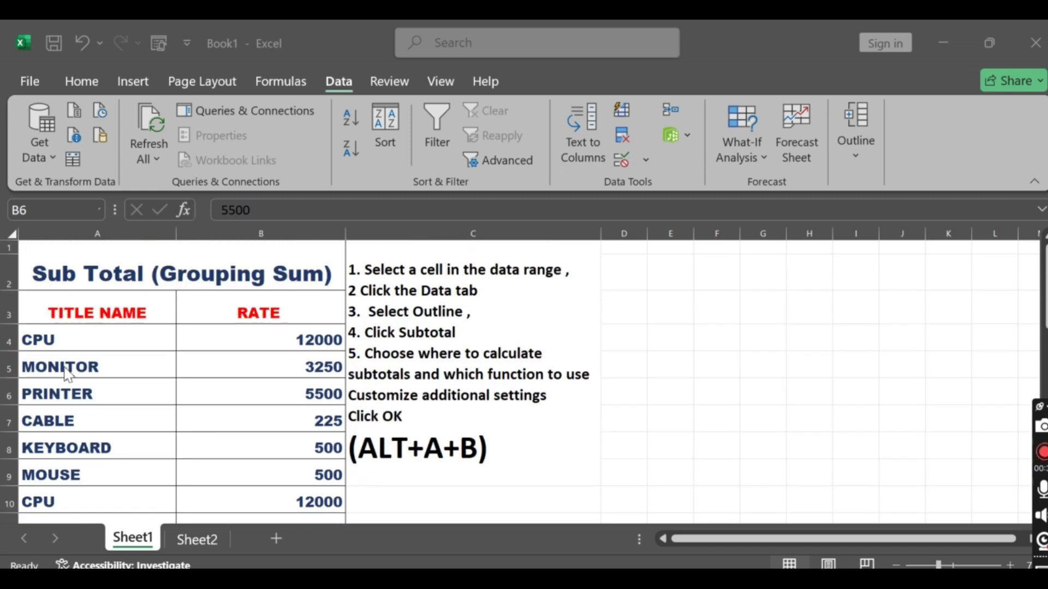
{"action": "scroll", "coordinate": [84, 437], "scroll_direction": "down", "scroll_amount": 3}
{"action": "scroll", "coordinate": [84, 454], "scroll_direction": "up", "scroll_amount": 2}
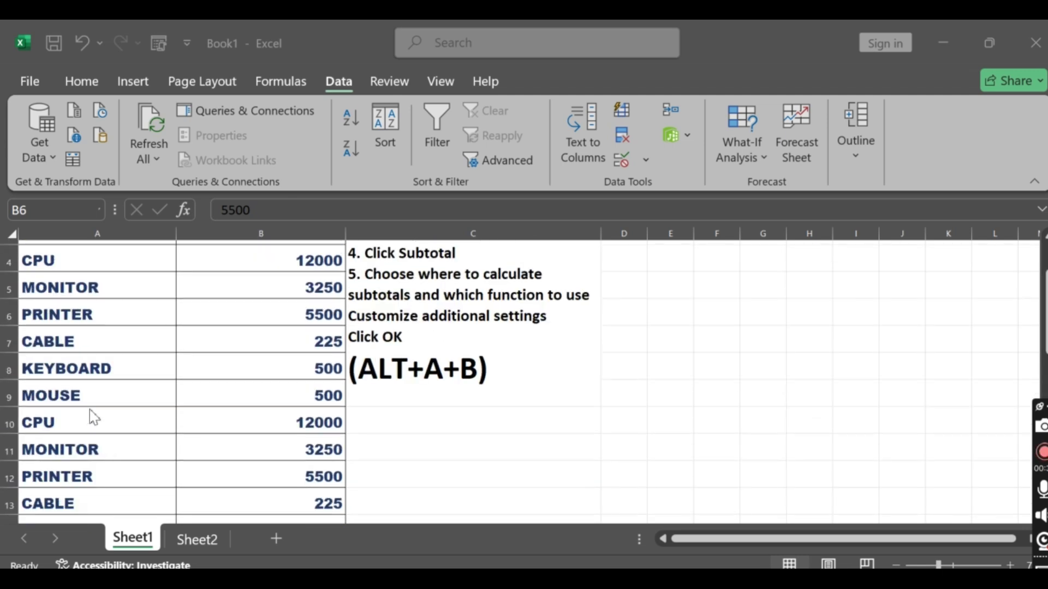
{"action": "scroll", "coordinate": [91, 410], "scroll_direction": "up", "scroll_amount": 1}
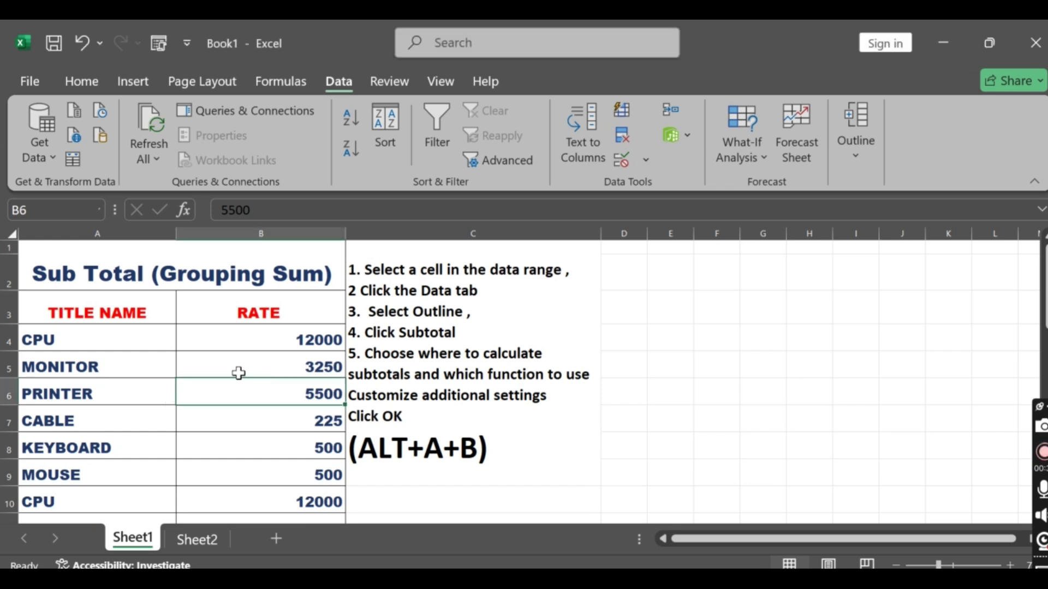
{"action": "left_click_drag", "start_coordinate": [288, 346], "coordinate": [321, 519]}
{"action": "scroll", "coordinate": [288, 513], "scroll_direction": "up", "scroll_amount": 5}
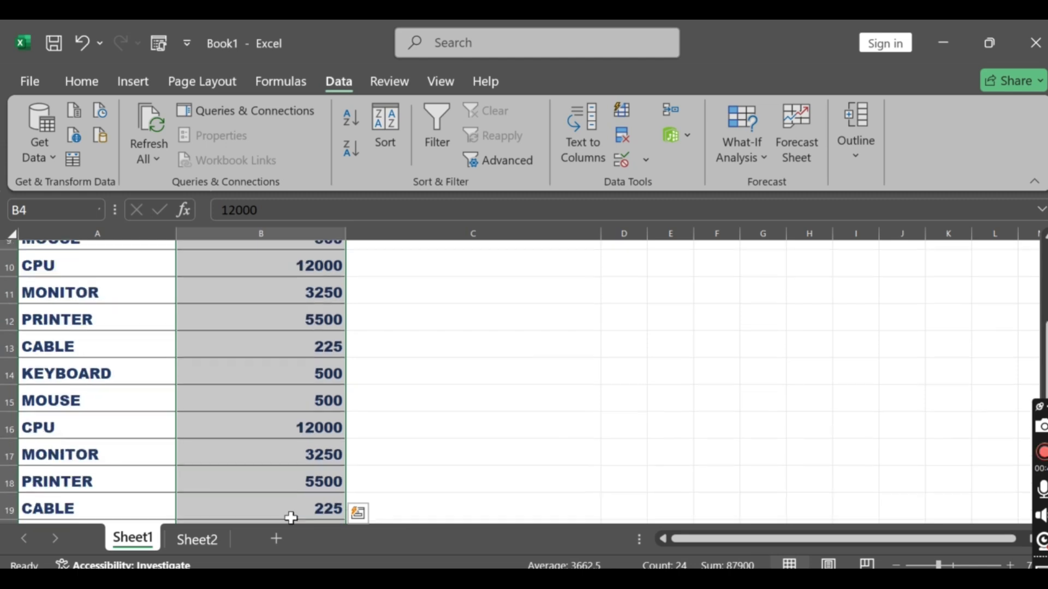
{"action": "left_click", "coordinate": [126, 374]}
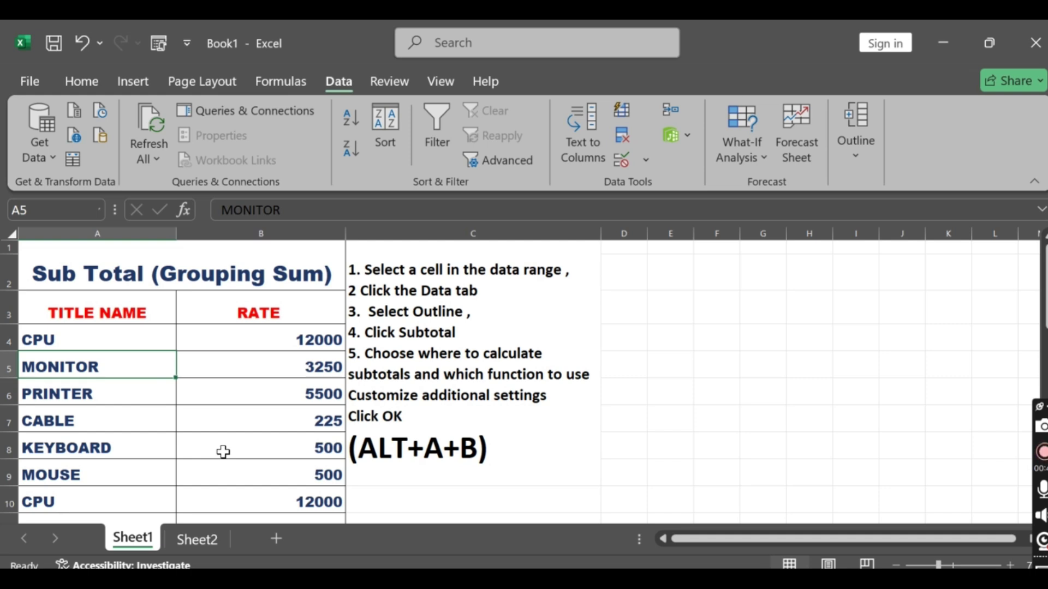
{"action": "left_click", "coordinate": [559, 448]}
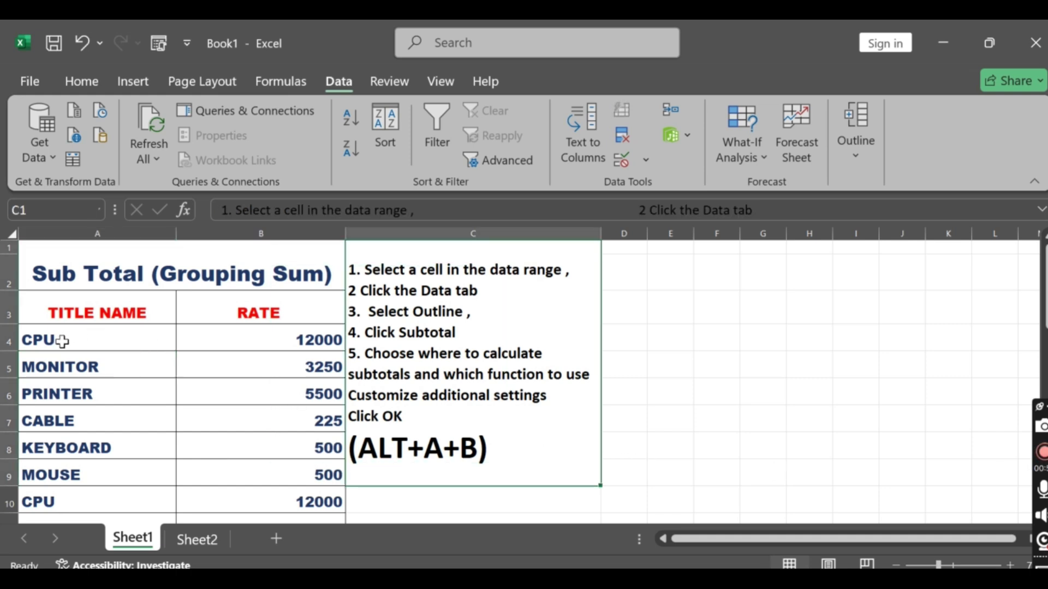
Step: Sort the data rows A4:B27 by title name in ascending order so that identical titles are grouped together
{"action": "left_click_drag", "start_coordinate": [39, 339], "coordinate": [304, 496]}
{"action": "scroll", "coordinate": [304, 495], "scroll_direction": "down", "scroll_amount": 2}
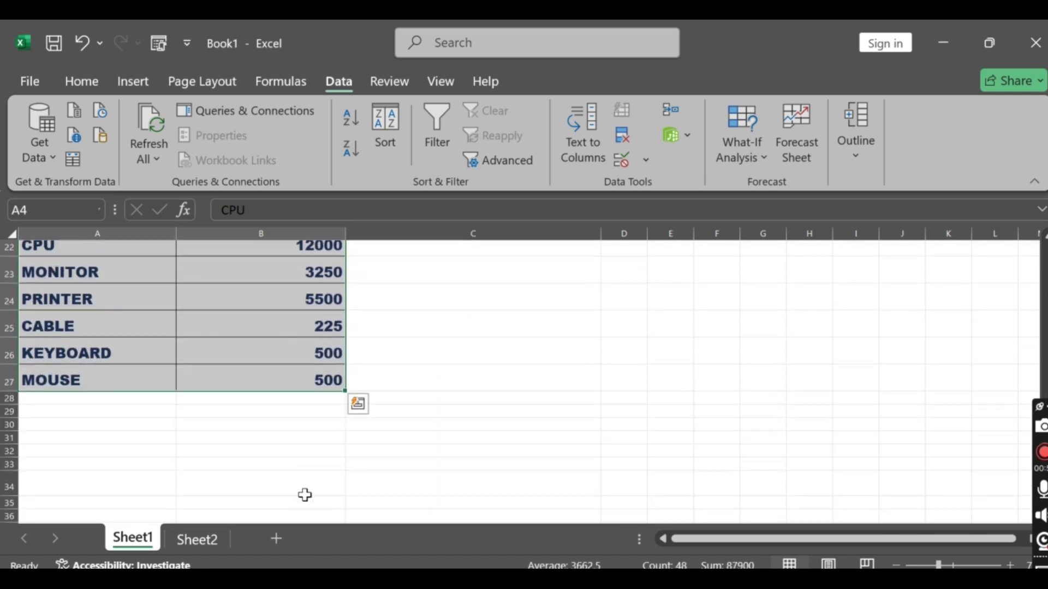
{"action": "scroll", "coordinate": [299, 475], "scroll_direction": "up", "scroll_amount": 3}
{"action": "scroll", "coordinate": [299, 474], "scroll_direction": "up", "scroll_amount": 5}
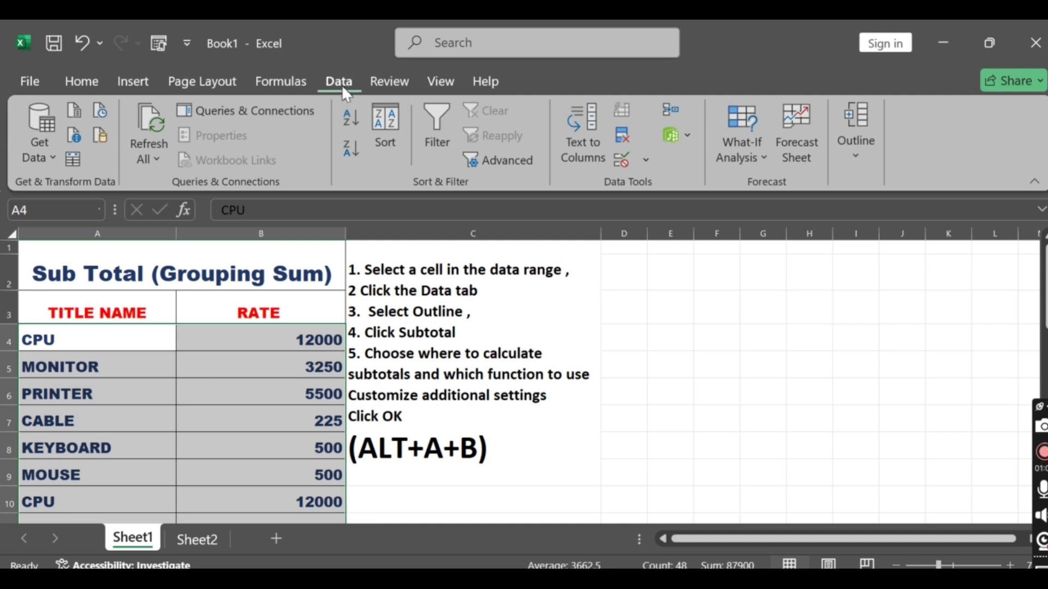
{"action": "left_click", "coordinate": [352, 117]}
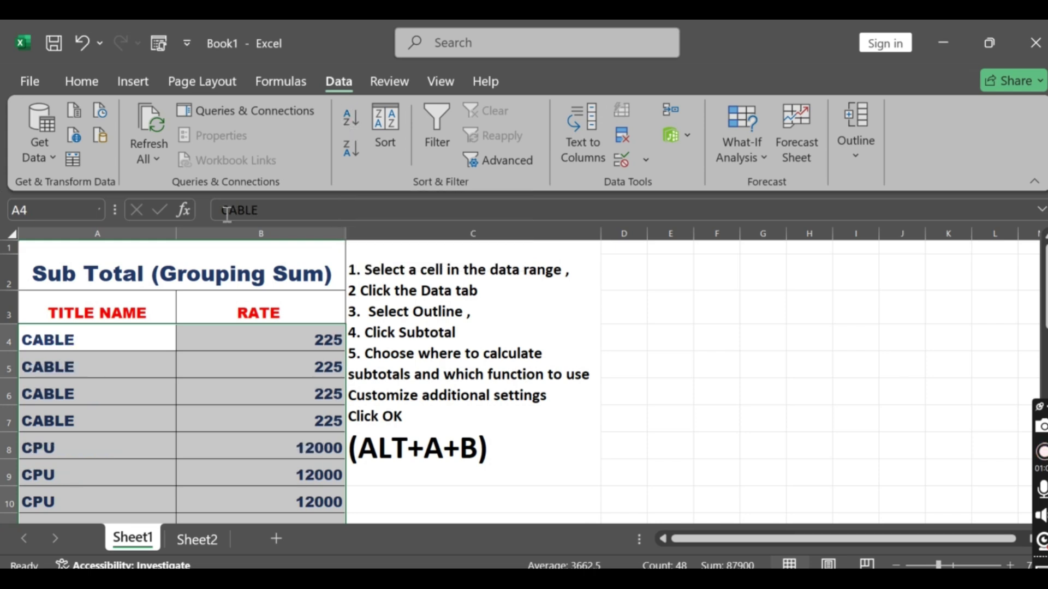
{"action": "scroll", "coordinate": [73, 430], "scroll_direction": "down", "scroll_amount": 2}
{"action": "scroll", "coordinate": [82, 438], "scroll_direction": "down", "scroll_amount": 2}
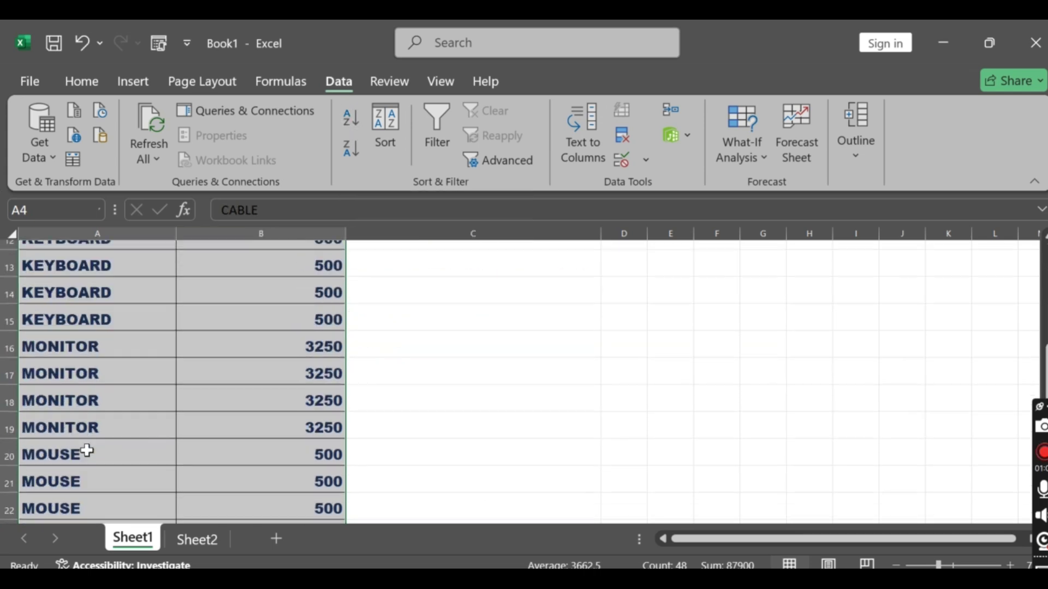
{"action": "scroll", "coordinate": [87, 451], "scroll_direction": "up", "scroll_amount": 5}
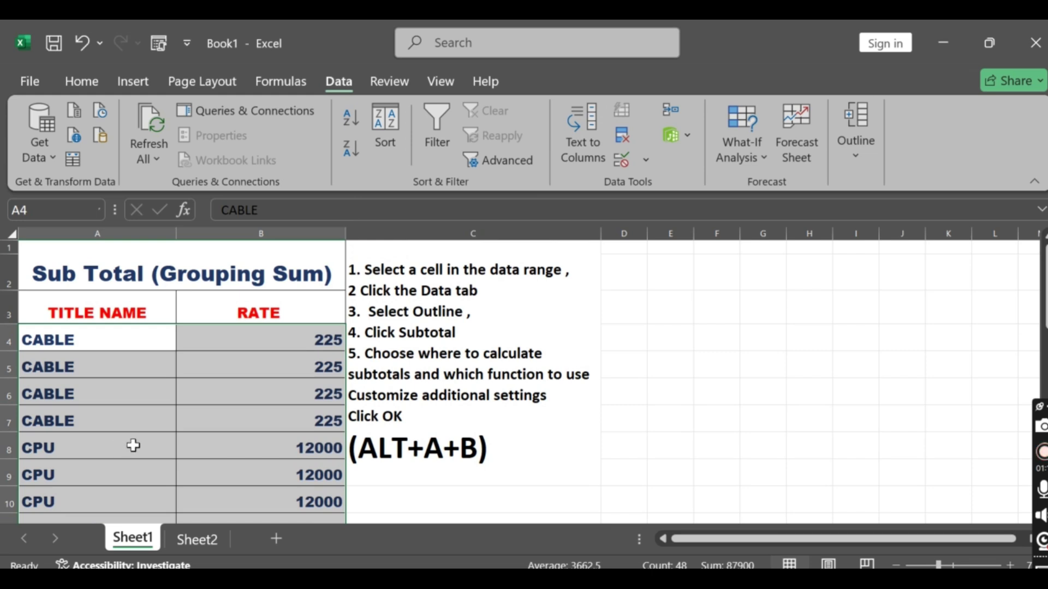
Step: Add subtotals to A3:B27, headers included, using the Sum function on RATE at each change in TITLE NAME
{"action": "left_click", "coordinate": [147, 365]}
{"action": "left_click_drag", "start_coordinate": [60, 310], "coordinate": [250, 435]}
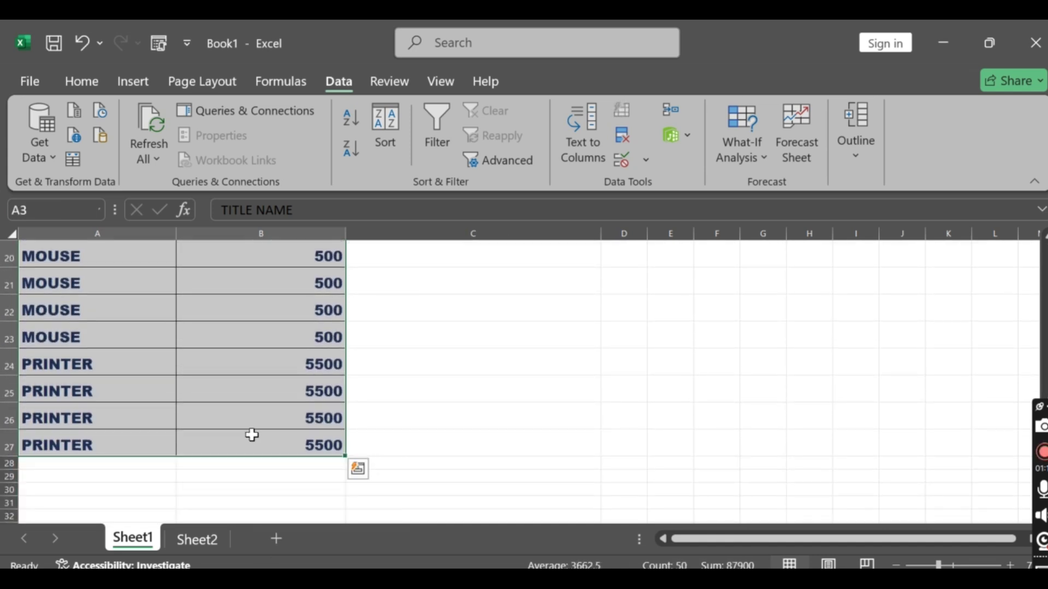
{"action": "scroll", "coordinate": [413, 443], "scroll_direction": "up", "scroll_amount": 6}
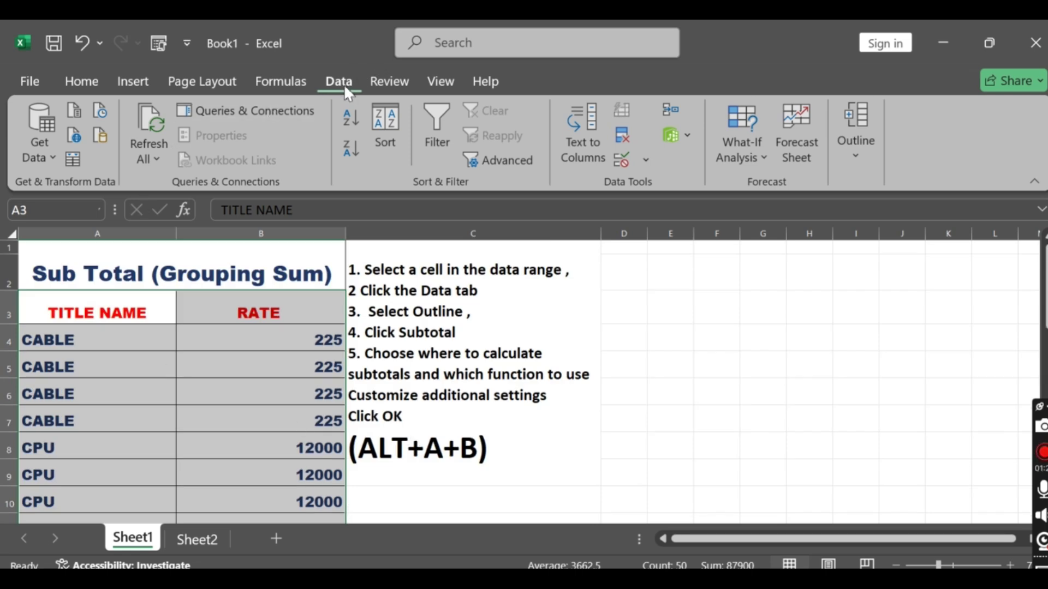
{"action": "left_click", "coordinate": [857, 157]}
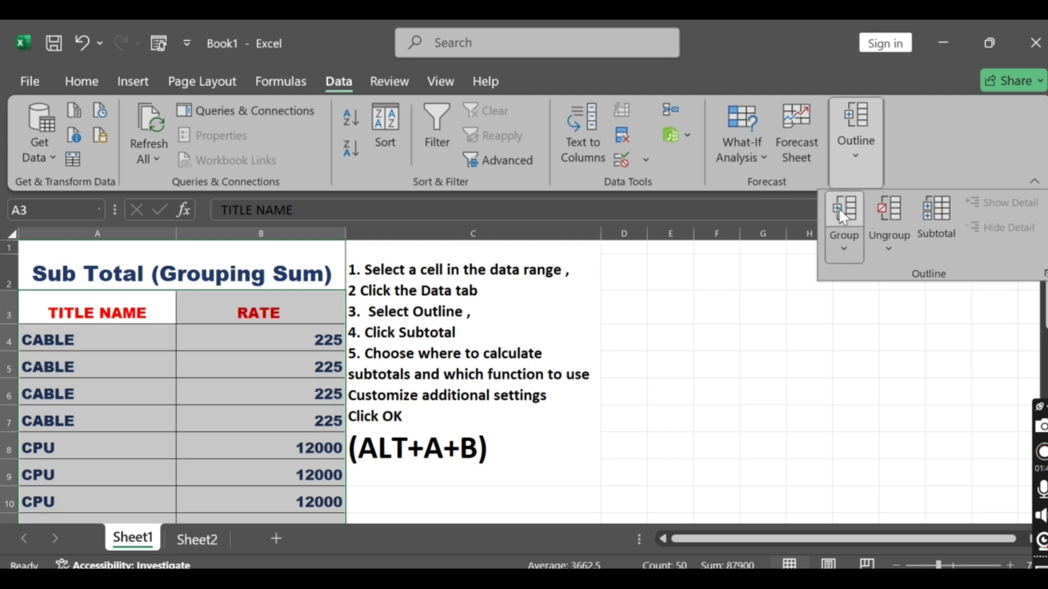
{"action": "left_click", "coordinate": [928, 213]}
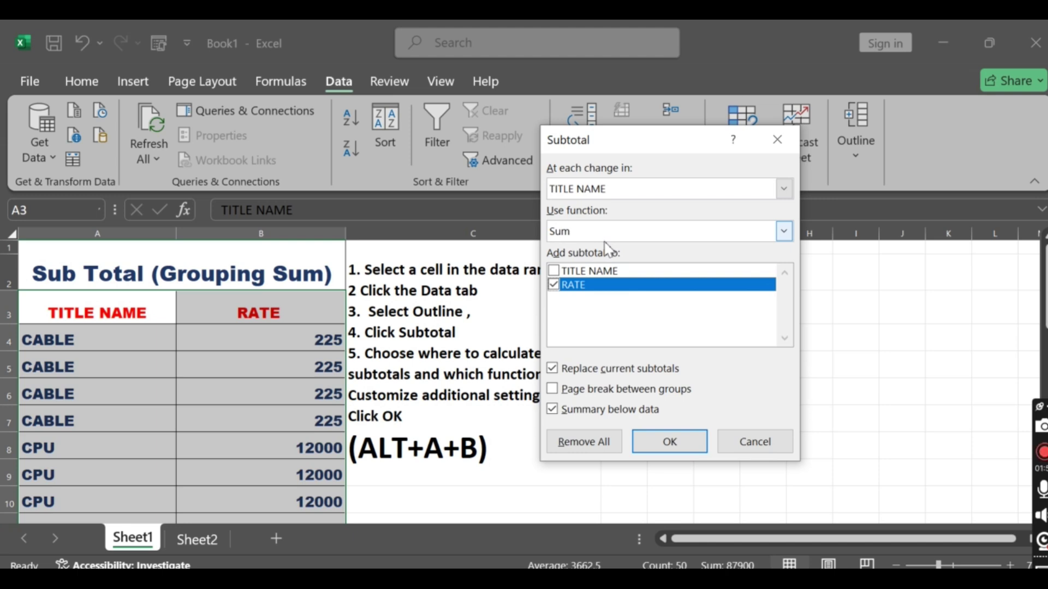
{"action": "left_click", "coordinate": [784, 231]}
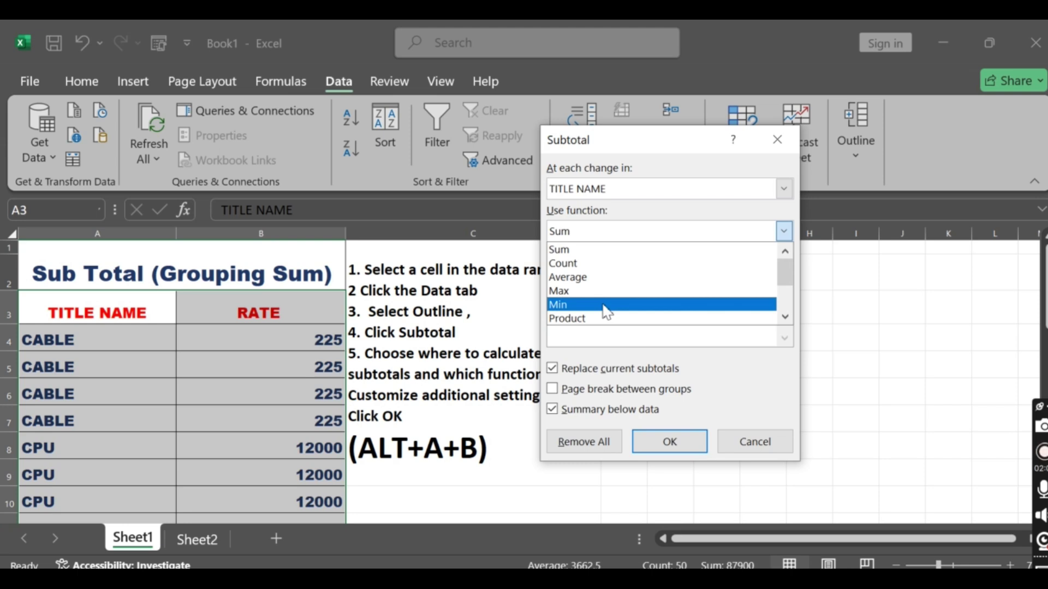
{"action": "left_click", "coordinate": [609, 252]}
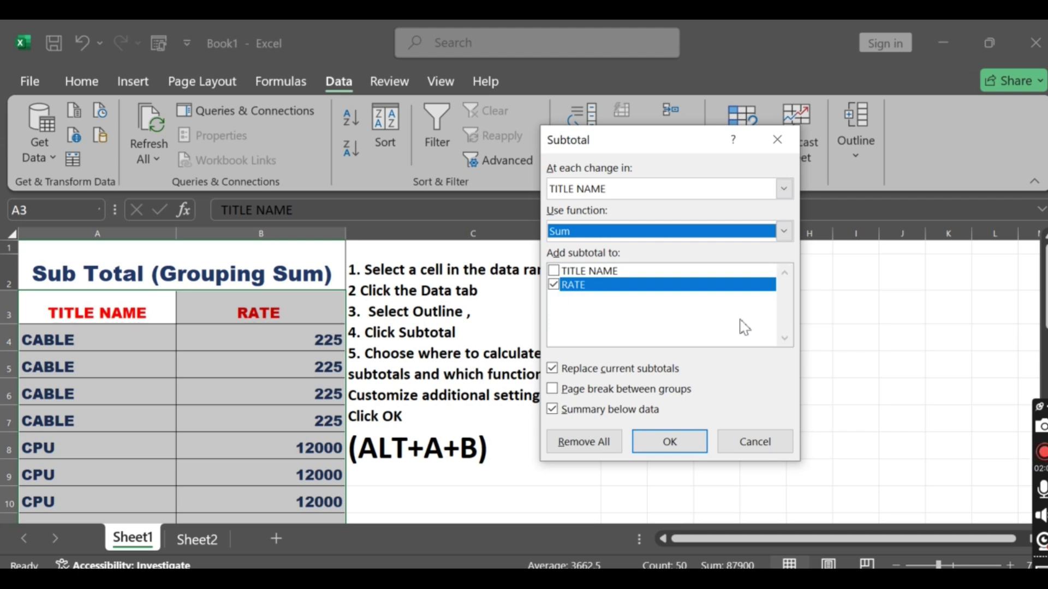
{"action": "left_click", "coordinate": [670, 441]}
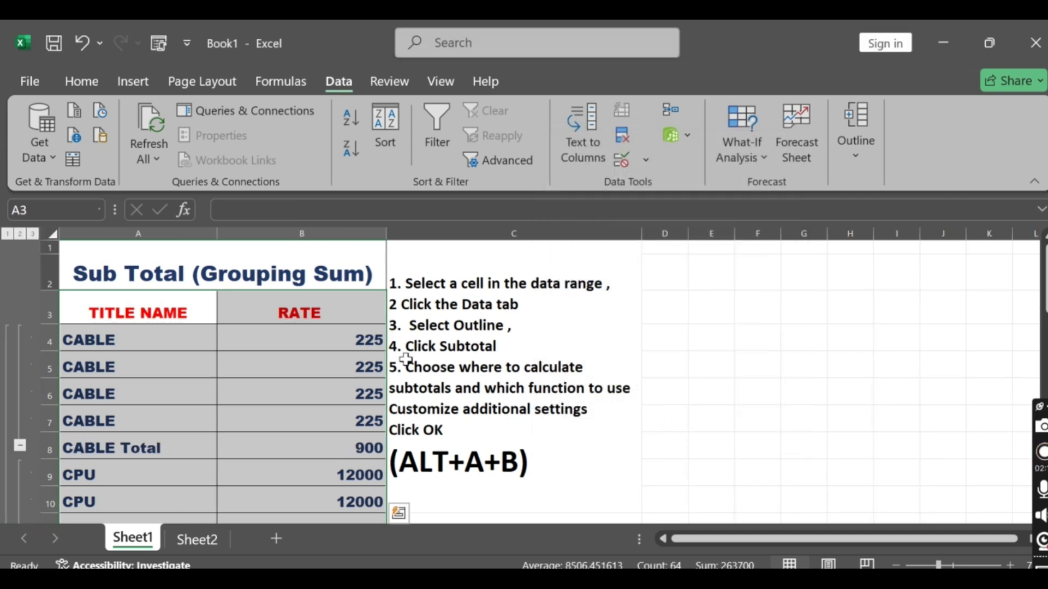
Step: Examine the subtotal row of each title group and the grand total at the end of the table
{"action": "scroll", "coordinate": [401, 361], "scroll_direction": "down", "scroll_amount": 1}
{"action": "scroll", "coordinate": [142, 382], "scroll_direction": "down", "scroll_amount": 1}
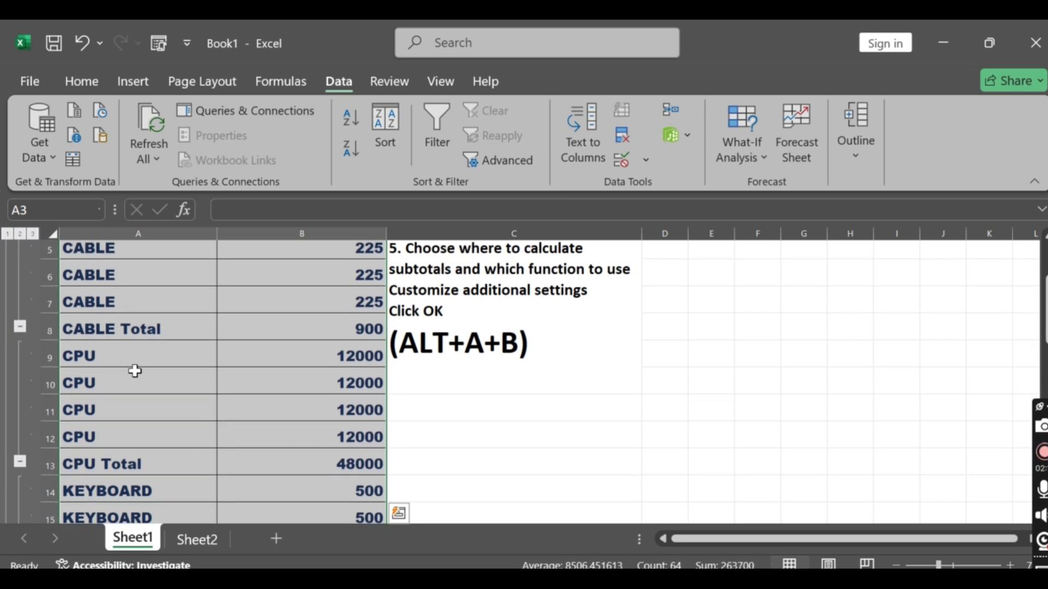
{"action": "left_click", "coordinate": [135, 368]}
{"action": "scroll", "coordinate": [135, 368], "scroll_direction": "up", "scroll_amount": 2}
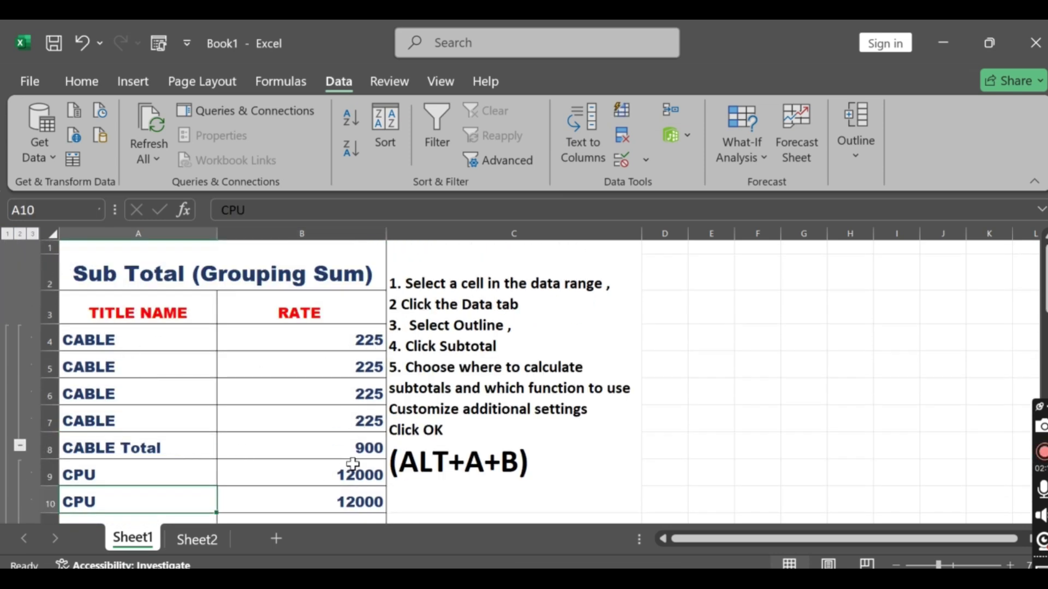
{"action": "scroll", "coordinate": [305, 453], "scroll_direction": "down", "scroll_amount": 1}
{"action": "scroll", "coordinate": [326, 444], "scroll_direction": "down", "scroll_amount": 3}
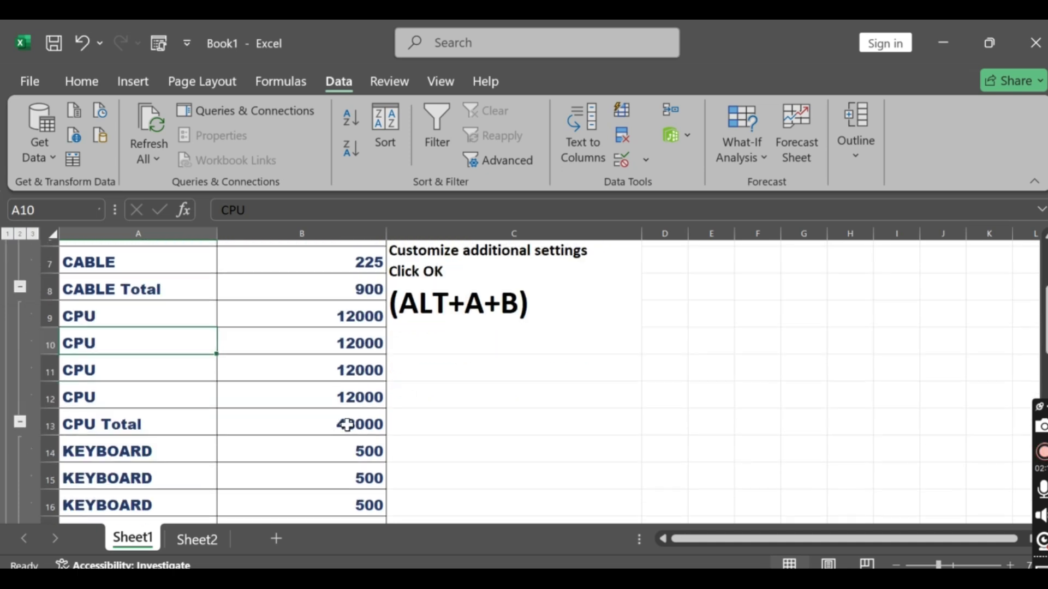
{"action": "scroll", "coordinate": [328, 429], "scroll_direction": "down", "scroll_amount": 2}
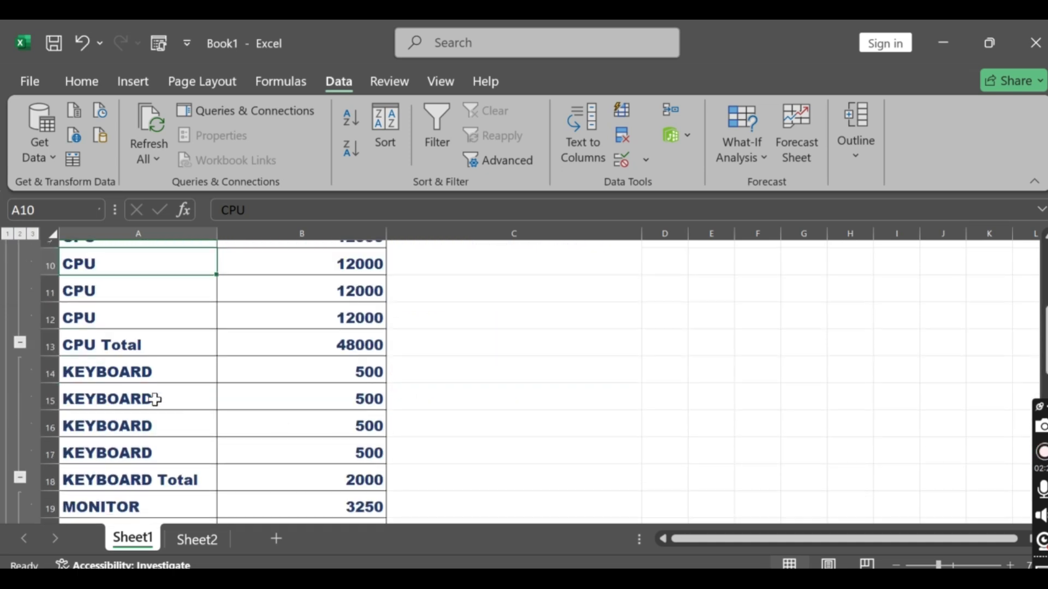
{"action": "scroll", "coordinate": [224, 455], "scroll_direction": "down", "scroll_amount": 2}
{"action": "scroll", "coordinate": [293, 444], "scroll_direction": "down", "scroll_amount": 6}
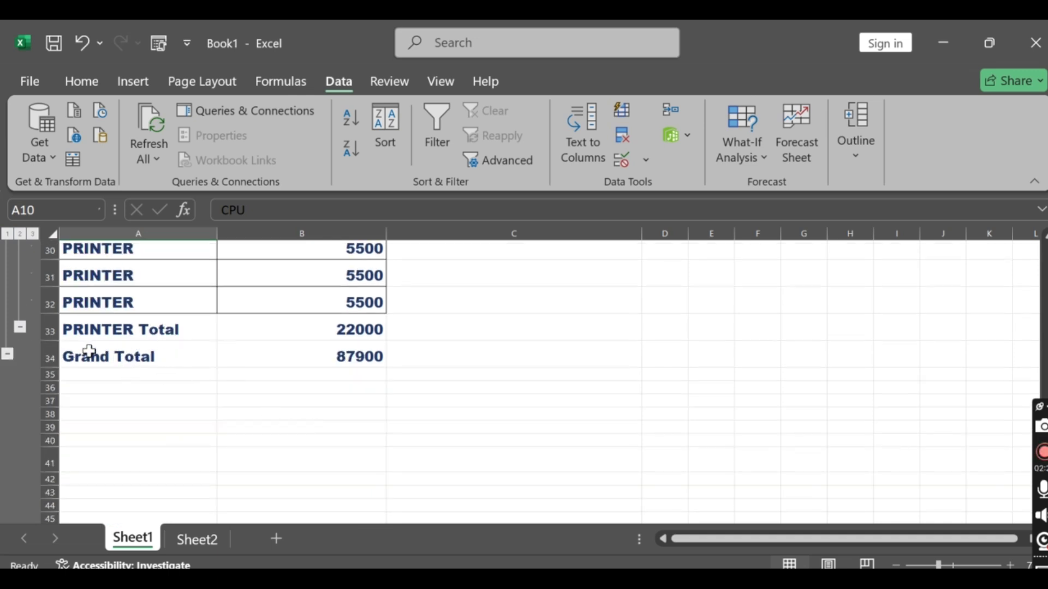
{"action": "scroll", "coordinate": [327, 382], "scroll_direction": "up", "scroll_amount": 2}
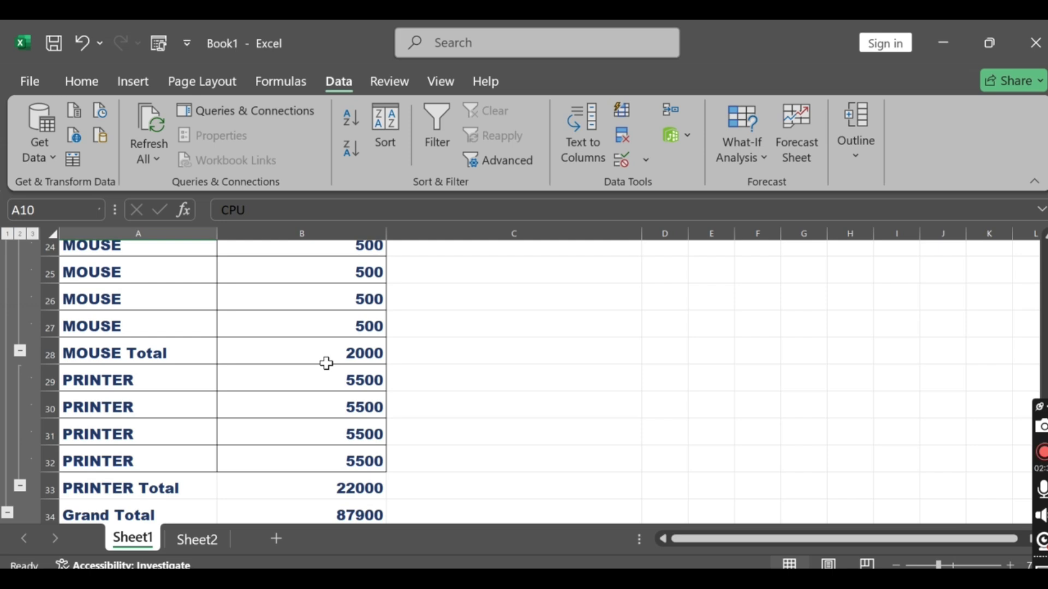
{"action": "scroll", "coordinate": [352, 354], "scroll_direction": "up", "scroll_amount": 8}
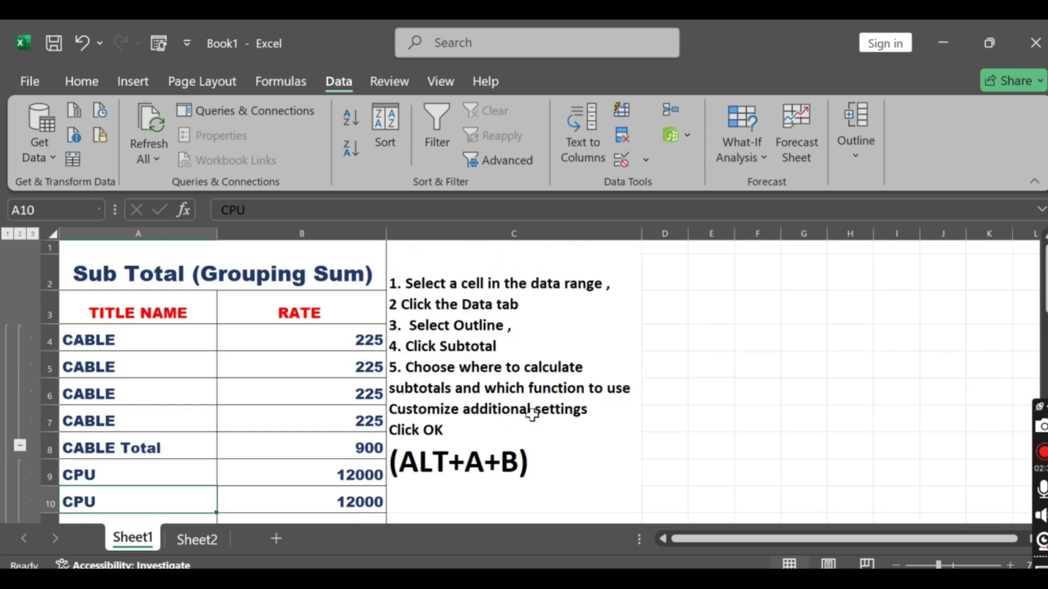
Step: Highlight the shortcut line in the subtotal instructions in cell C1, then leave the cell without changing its text
{"action": "double_click", "coordinate": [389, 463]}
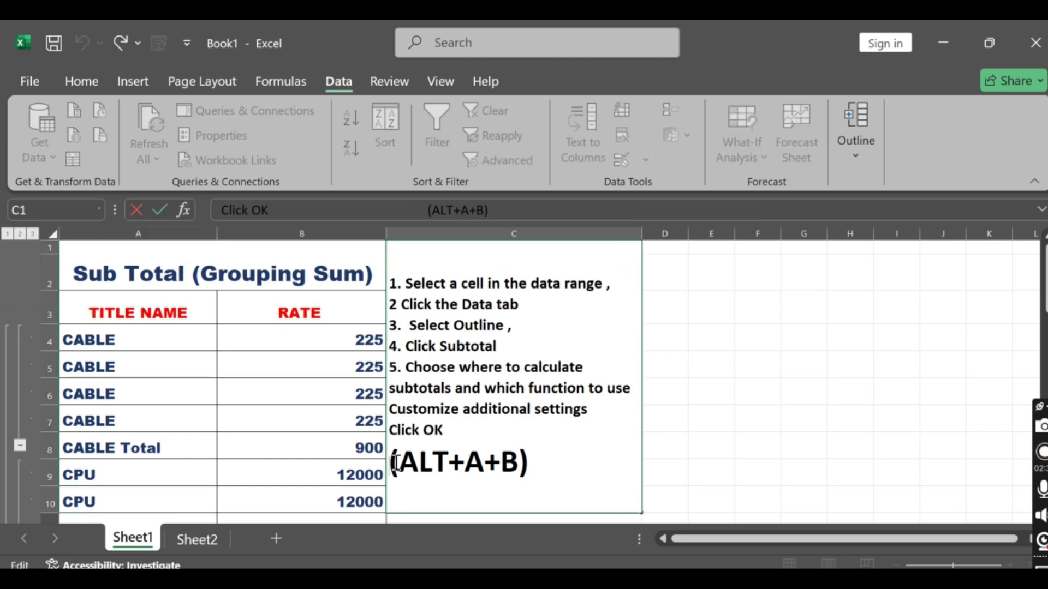
{"action": "left_click_drag", "start_coordinate": [389, 463], "coordinate": [557, 465]}
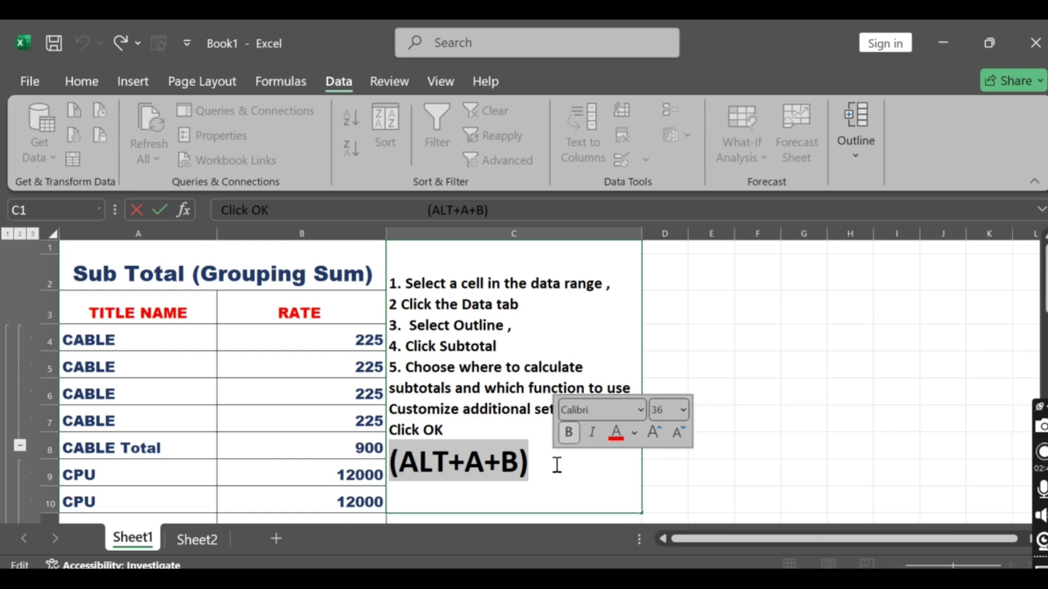
{"action": "left_click", "coordinate": [435, 289]}
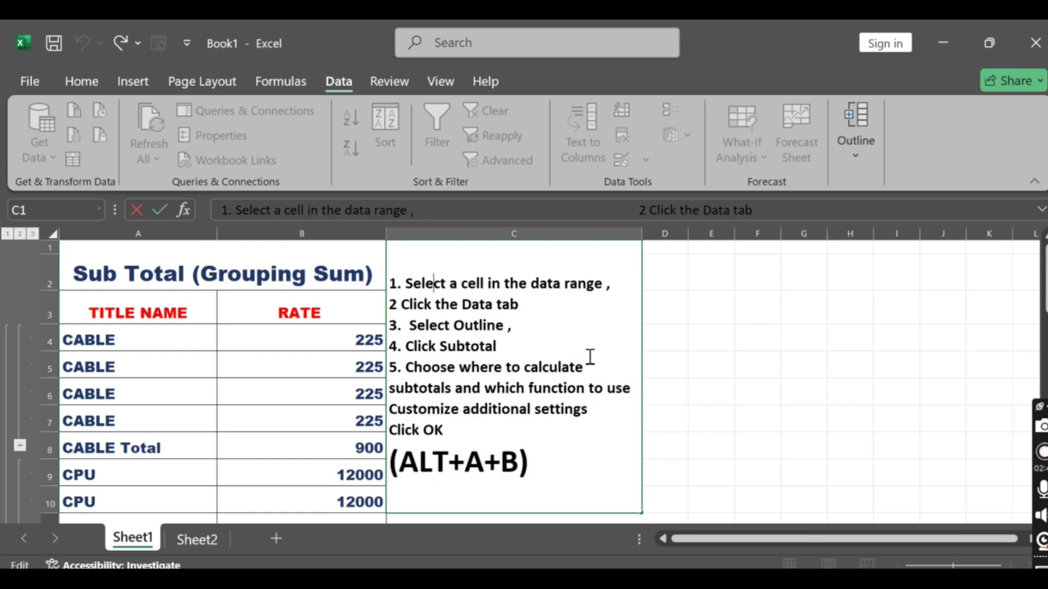
{"action": "left_click", "coordinate": [737, 389]}
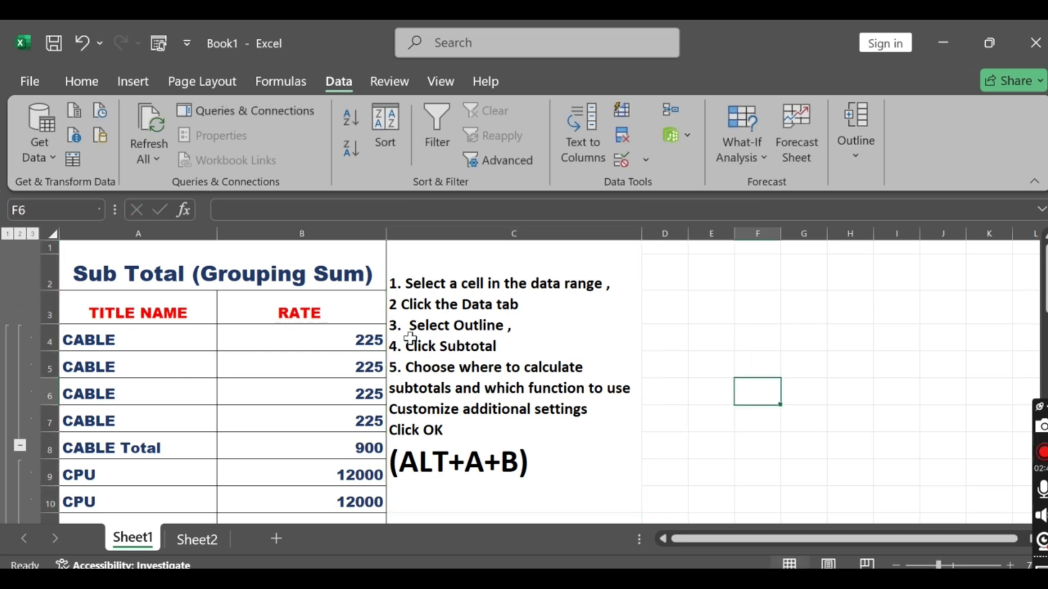
{"action": "scroll", "coordinate": [396, 335], "scroll_direction": "down", "scroll_amount": 2}
{"action": "scroll", "coordinate": [370, 341], "scroll_direction": "up", "scroll_amount": 2}
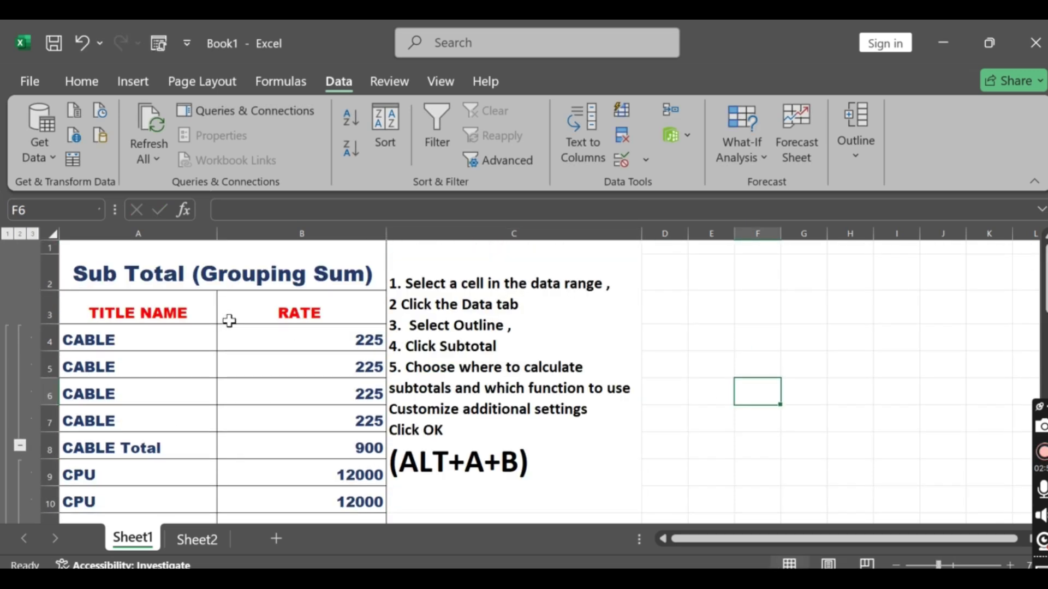